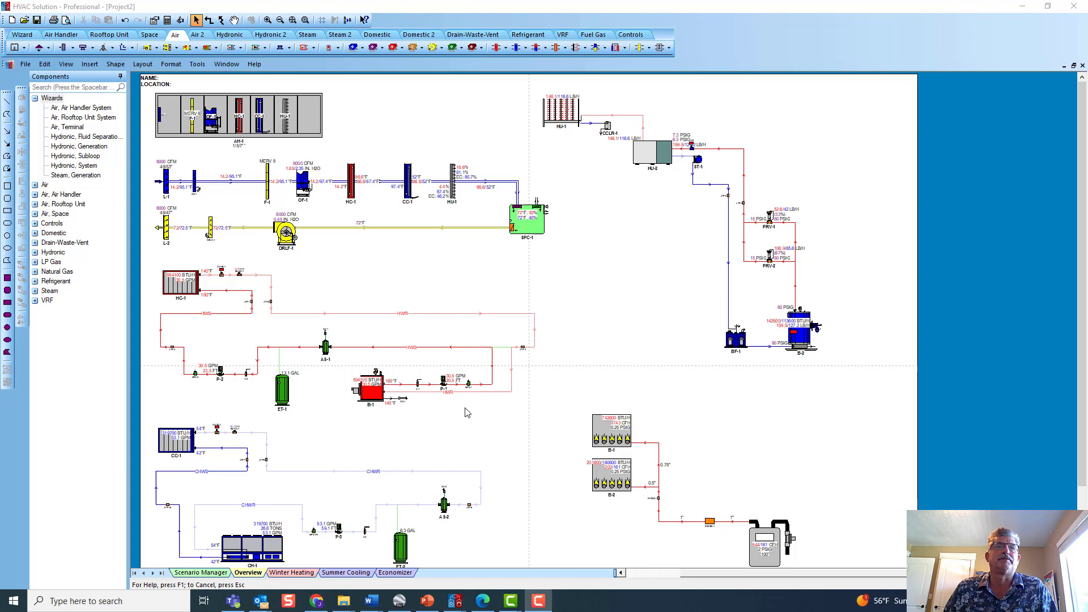
- Check the load data PDF, then return to the system diagram
{"action": "mouse_move", "coordinate": [525, 608]}
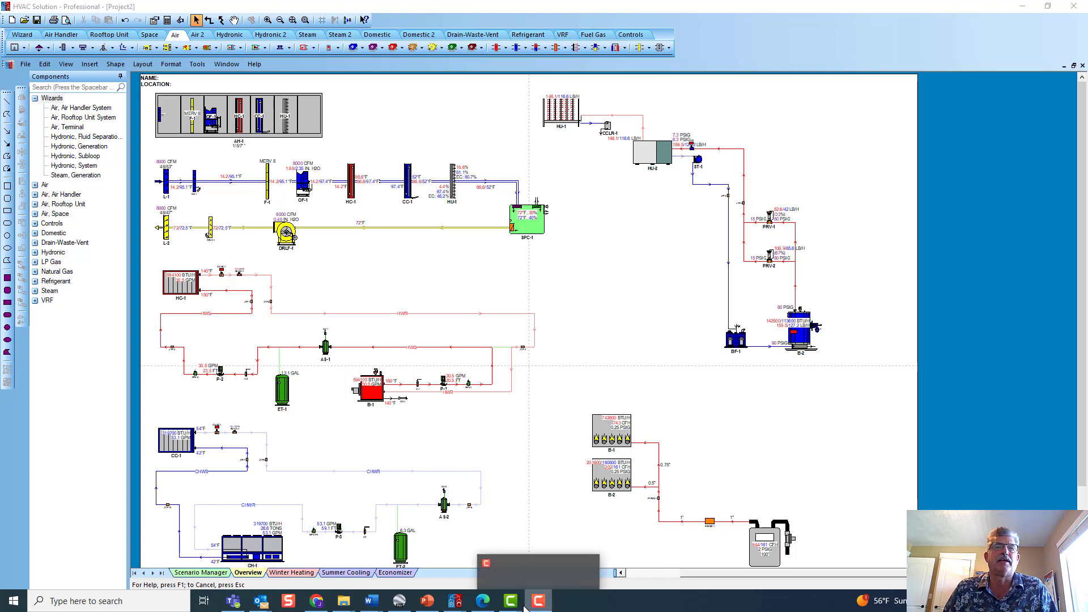
{"action": "left_click", "coordinate": [483, 602]}
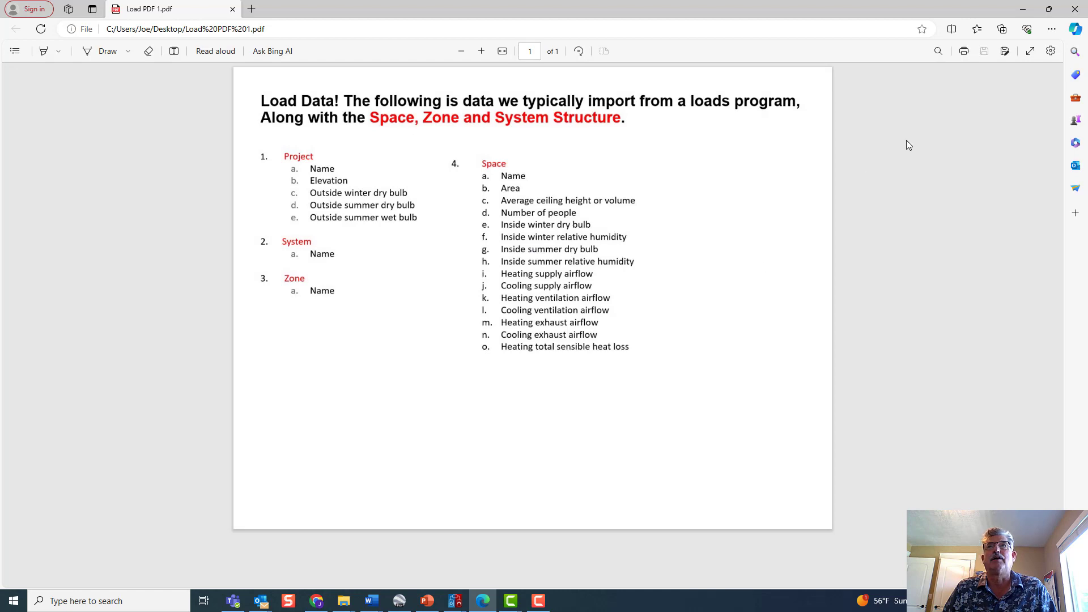
{"action": "left_click", "coordinate": [1023, 9]}
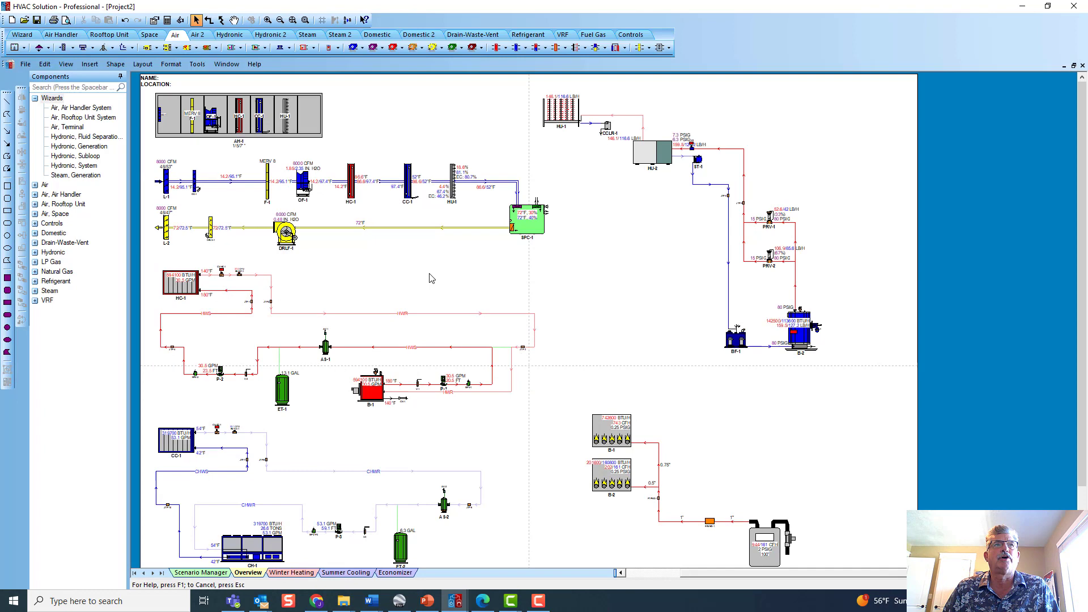
- Review fan OF-1's Summer Cooling values with fan and motor heat applied
{"action": "double_click", "coordinate": [304, 185]}
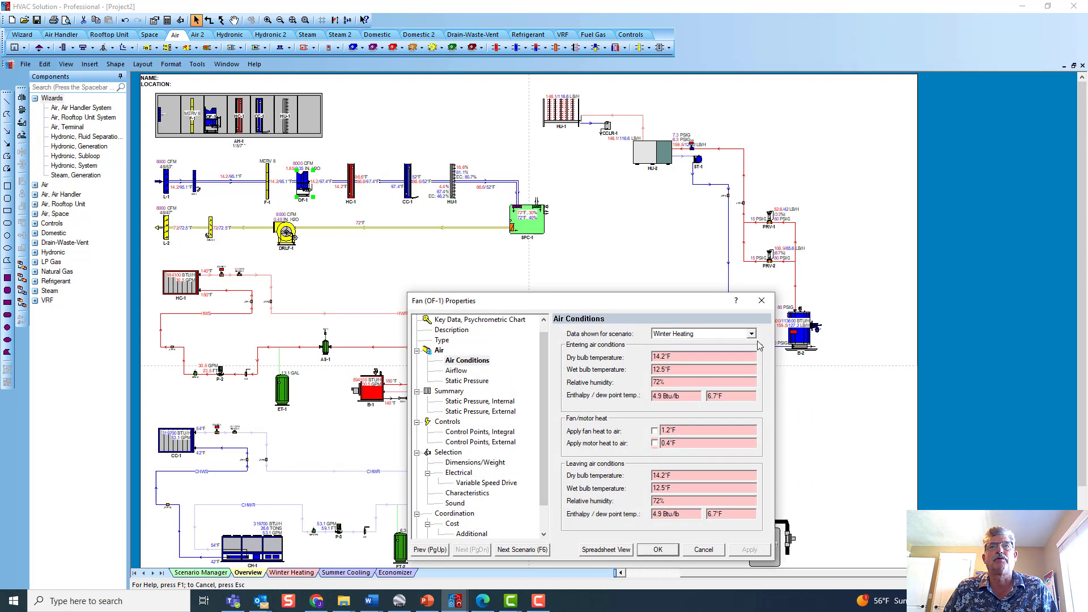
{"action": "left_click", "coordinate": [751, 334]}
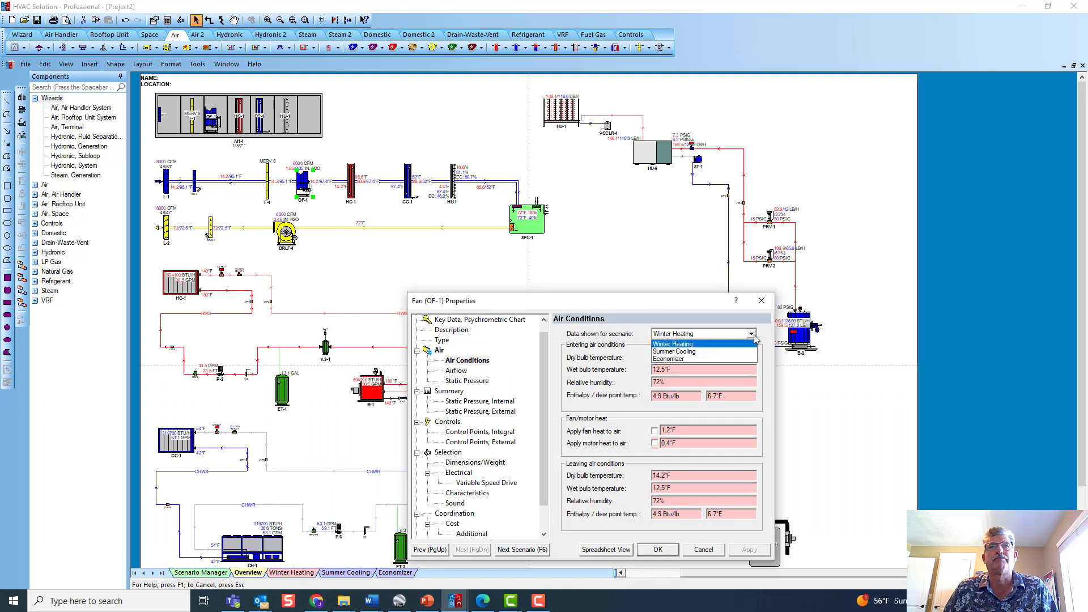
{"action": "left_click", "coordinate": [703, 351]}
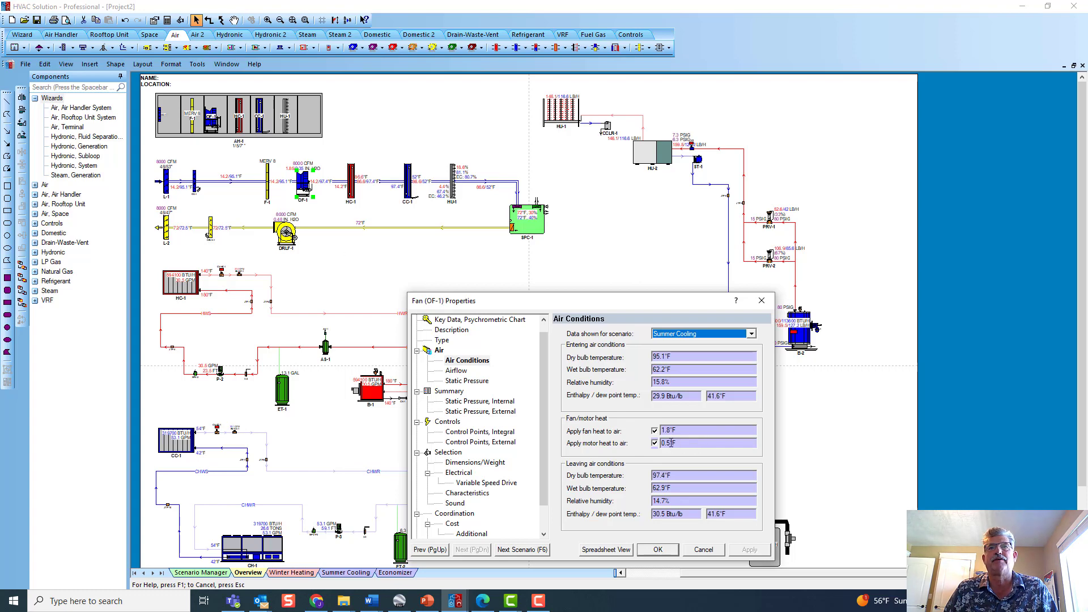
{"action": "left_click", "coordinate": [658, 549]}
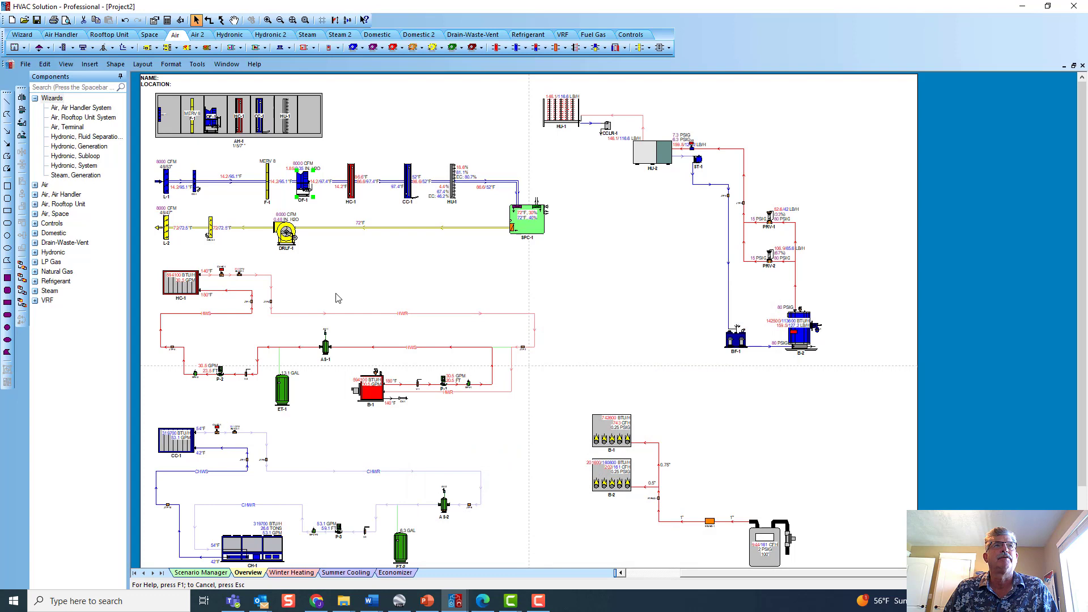
- Zoom into the air handler and reopen fan OF-1's properties, then close them
{"action": "scroll", "coordinate": [335, 284], "scroll_direction": "up", "scroll_amount": 1}
{"action": "scroll", "coordinate": [333, 266], "scroll_direction": "up", "scroll_amount": 4}
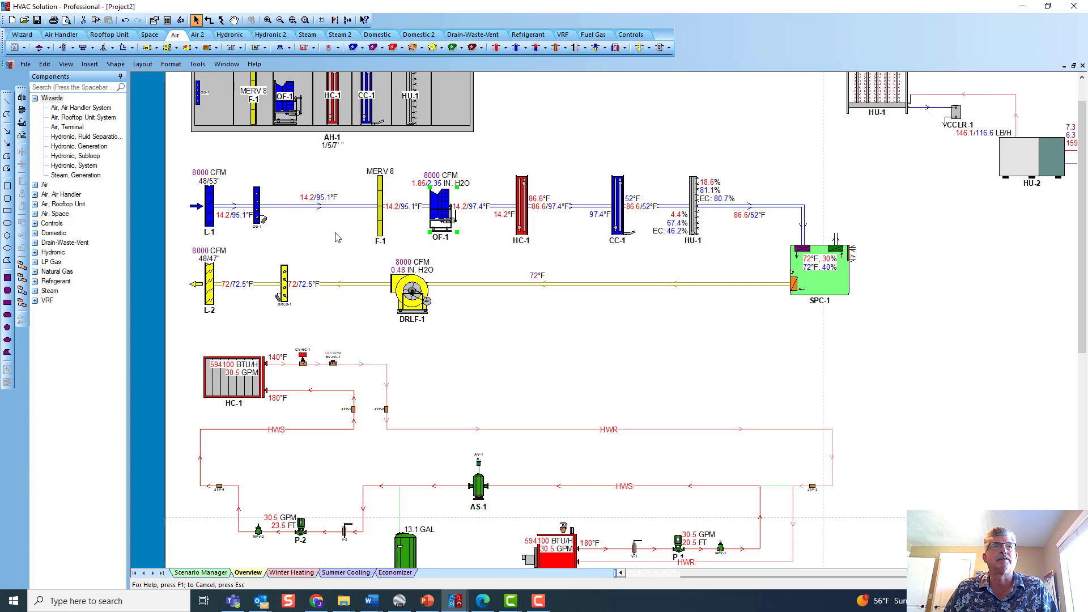
{"action": "scroll", "coordinate": [342, 235], "scroll_direction": "down", "scroll_amount": 2}
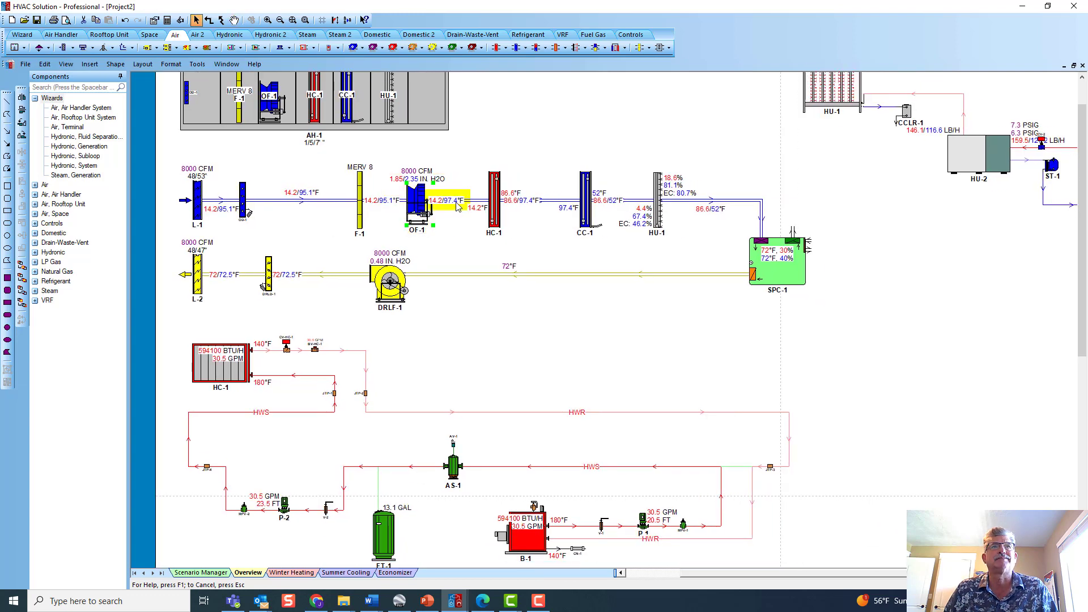
{"action": "double_click", "coordinate": [420, 199]}
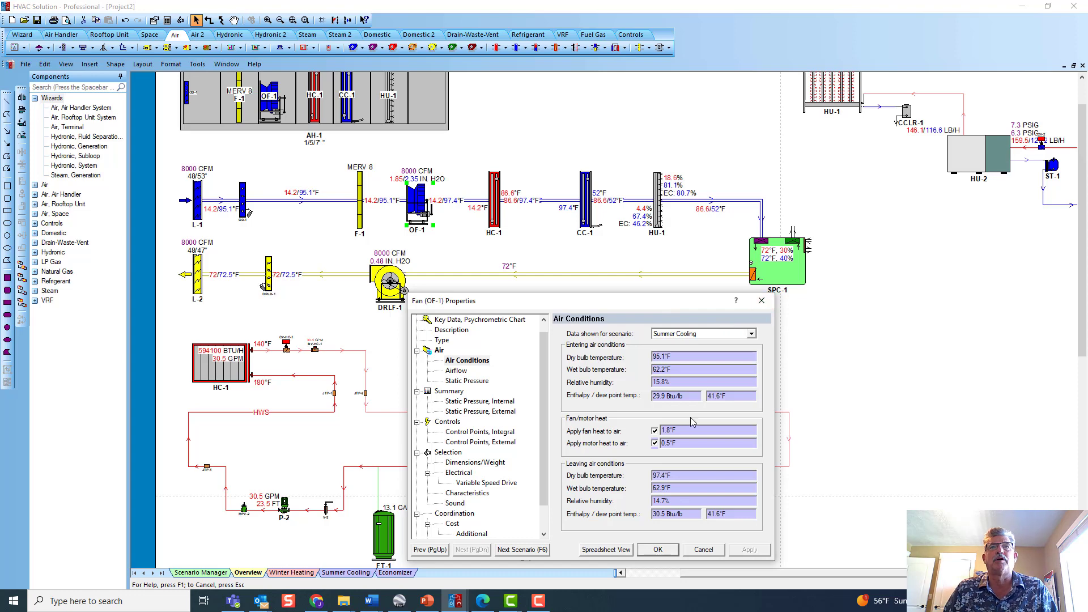
{"action": "left_click", "coordinate": [763, 302]}
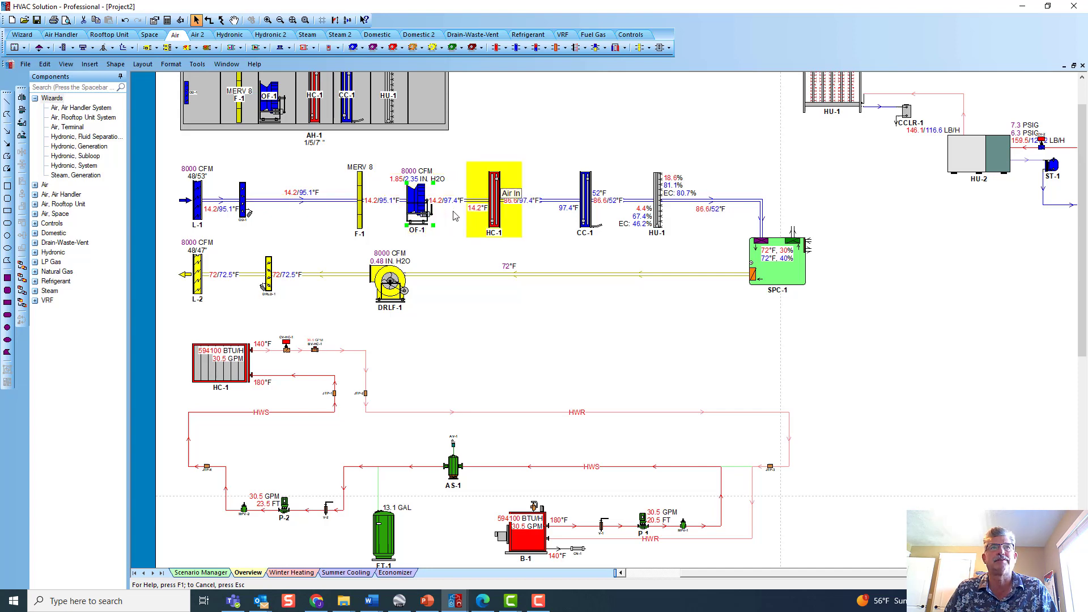
- Try adding fan heat to OF-1's Winter Heating air, then turn that fan heat back off
{"action": "double_click", "coordinate": [419, 210]}
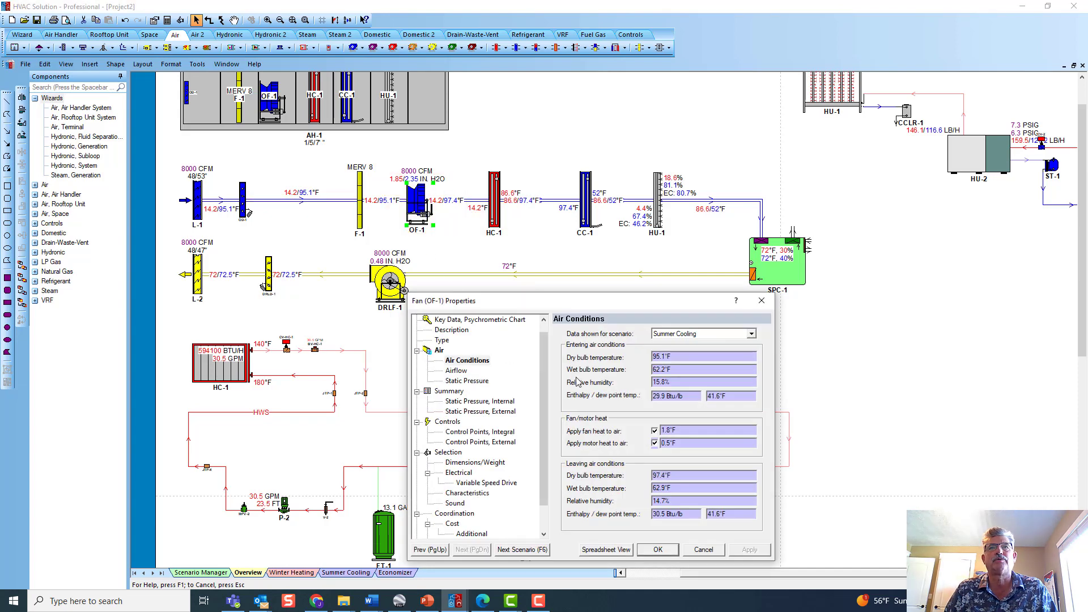
{"action": "left_click", "coordinate": [752, 333]}
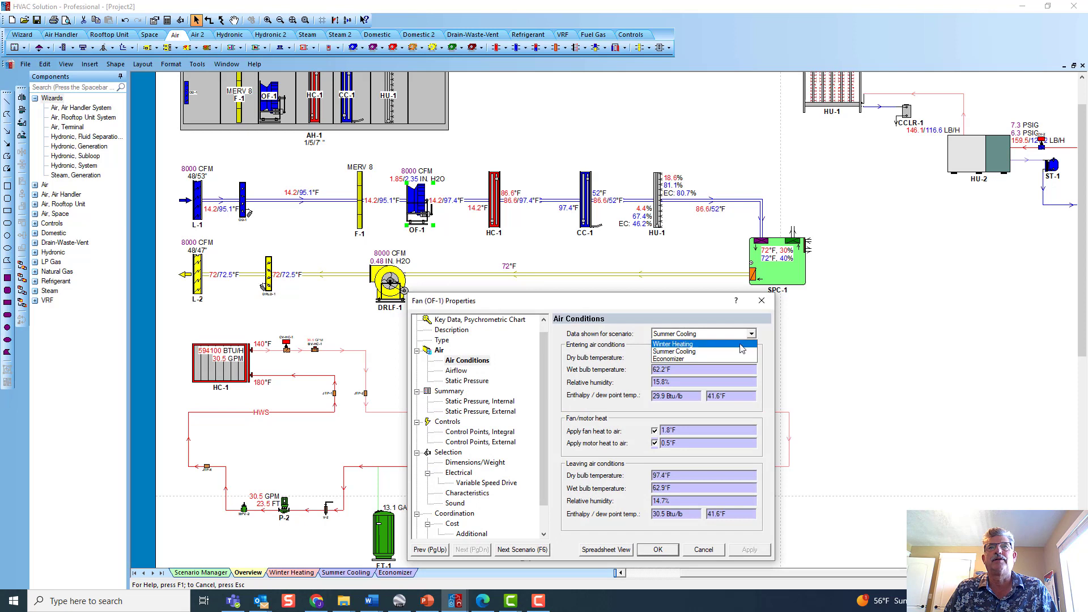
{"action": "left_click", "coordinate": [698, 340]}
{"action": "left_click", "coordinate": [656, 431]}
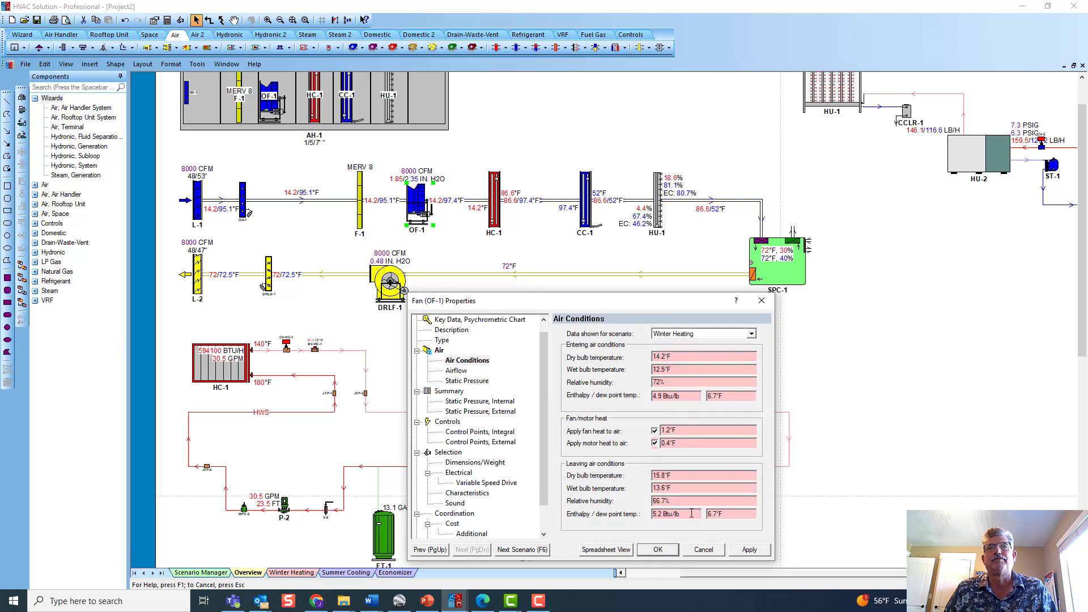
{"action": "left_click", "coordinate": [747, 550]}
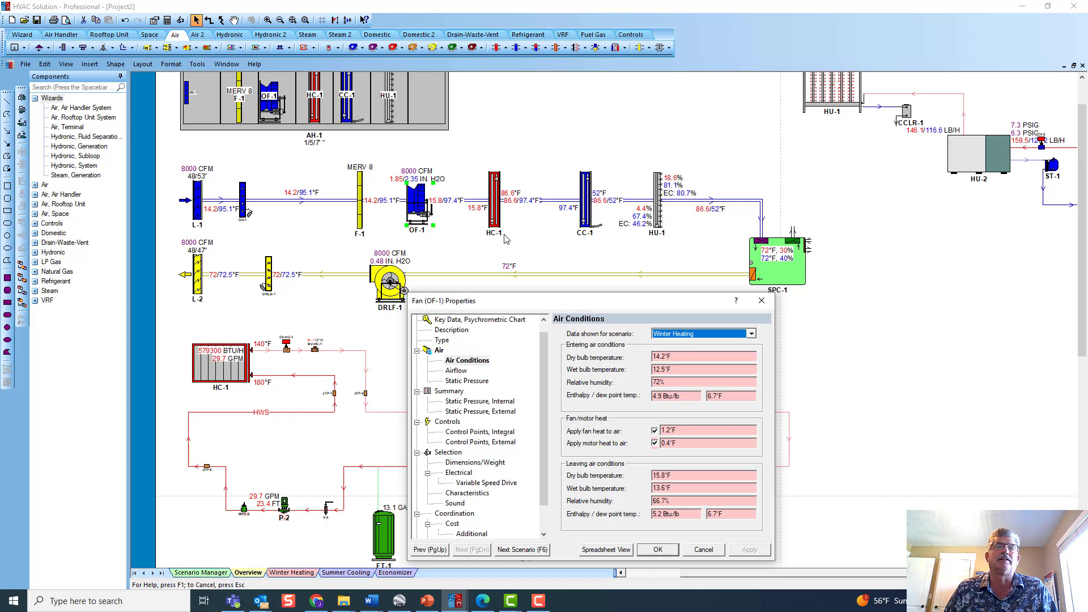
{"action": "left_click", "coordinate": [654, 430]}
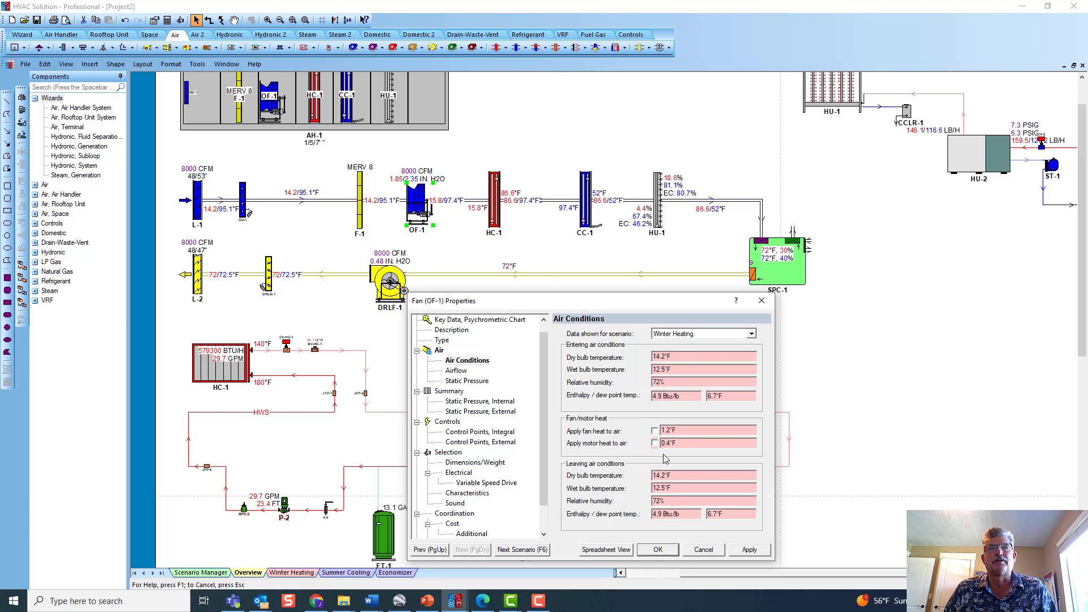
{"action": "left_click", "coordinate": [762, 303]}
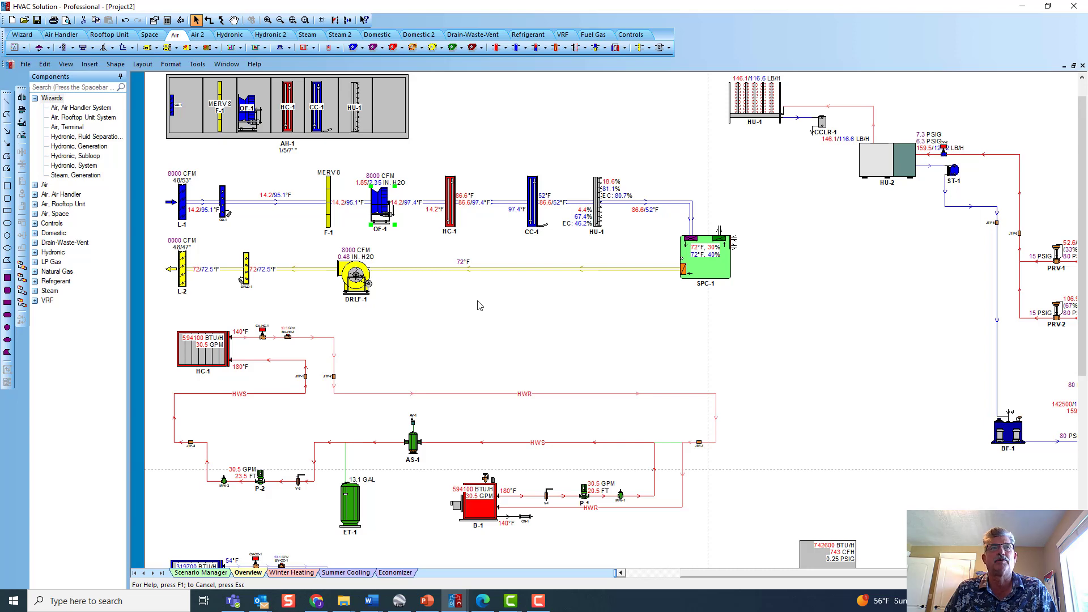
- Highlight the equipment associated with fan OF-1
{"action": "scroll", "coordinate": [377, 211], "scroll_direction": "up", "scroll_amount": 1}
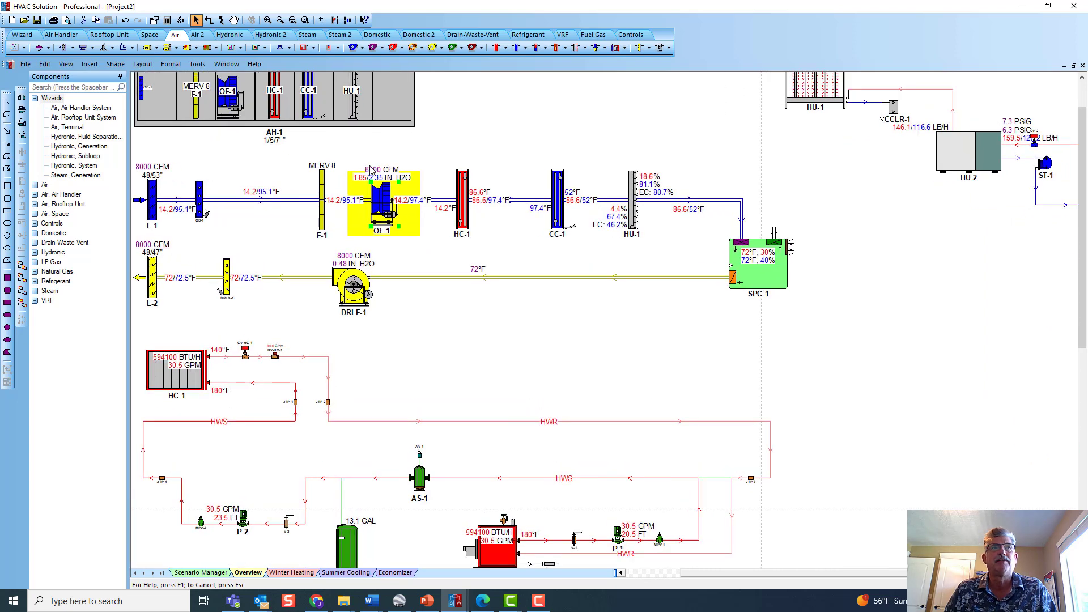
{"action": "right_click", "coordinate": [379, 207]}
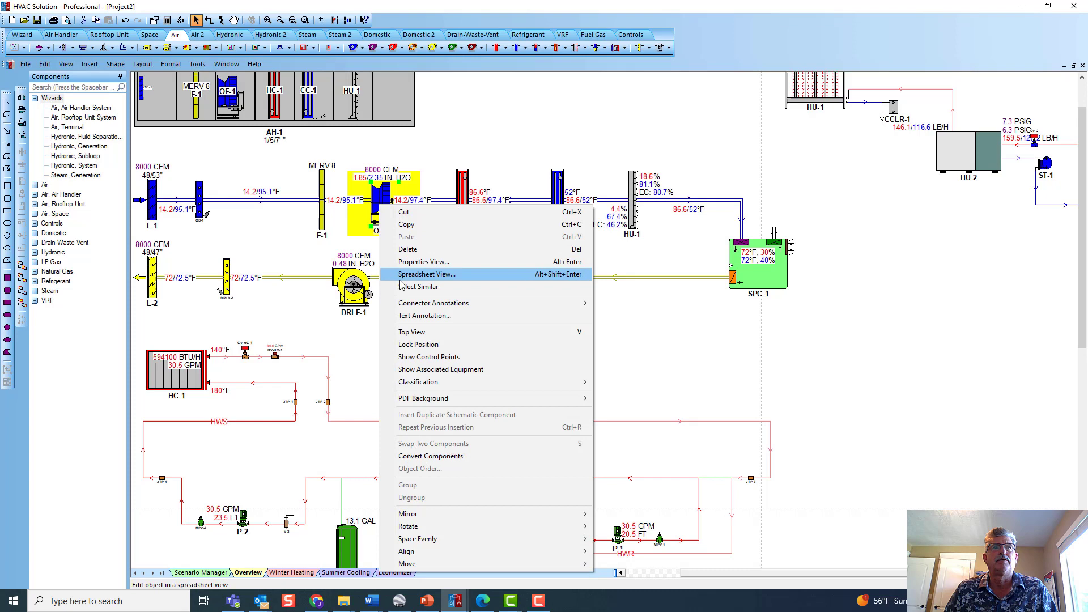
{"action": "left_click", "coordinate": [434, 369]}
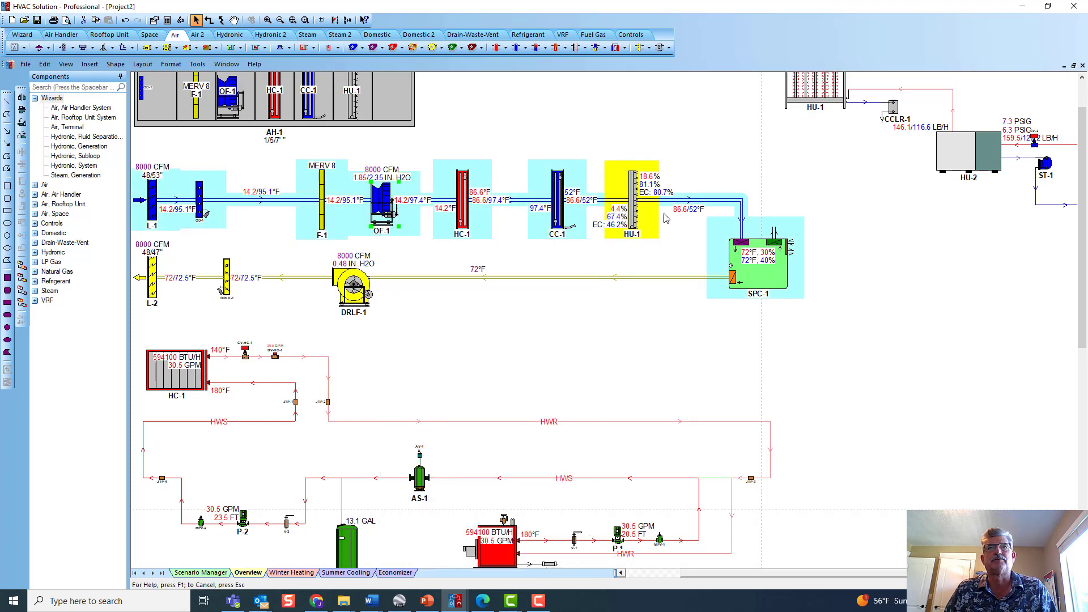
- View OF-1's internal and external static pressure summaries, including Summer Cooling, then accept
{"action": "double_click", "coordinate": [385, 213]}
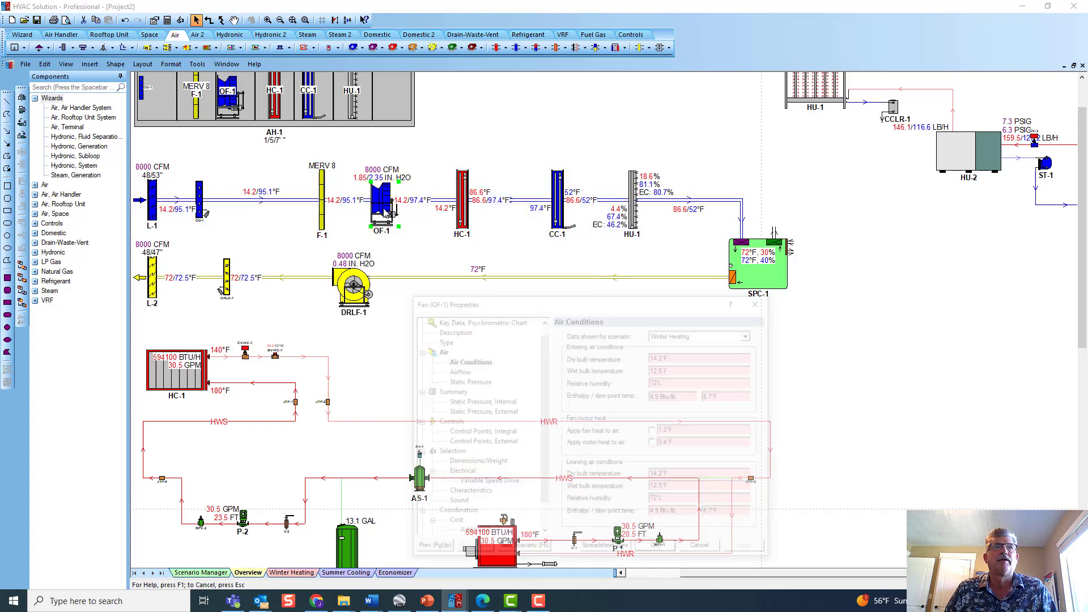
{"action": "scroll", "coordinate": [462, 405], "scroll_direction": "up", "scroll_amount": 1}
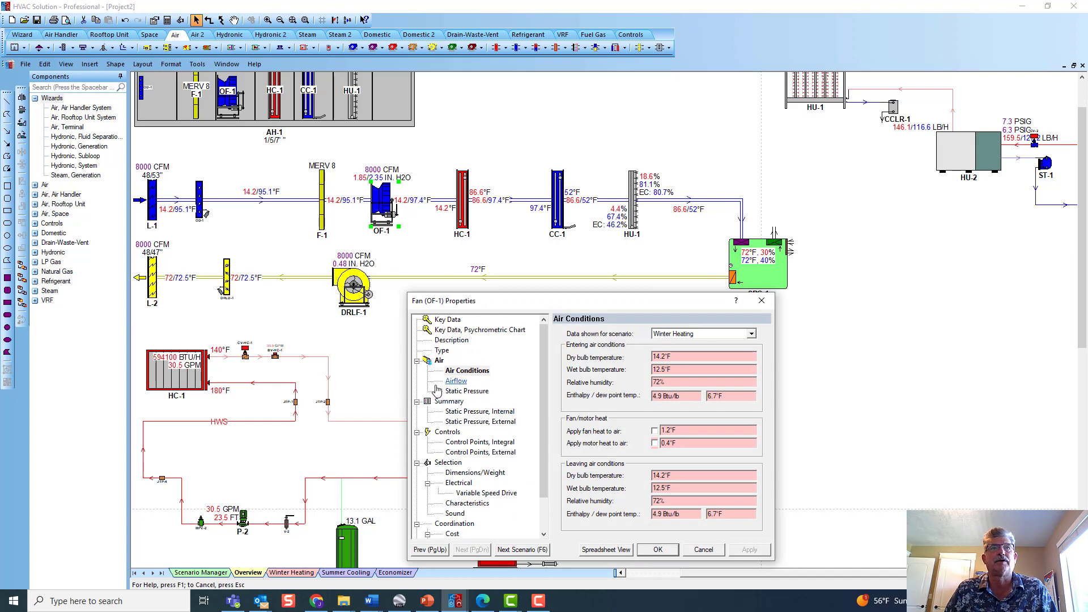
{"action": "left_click", "coordinate": [472, 413]}
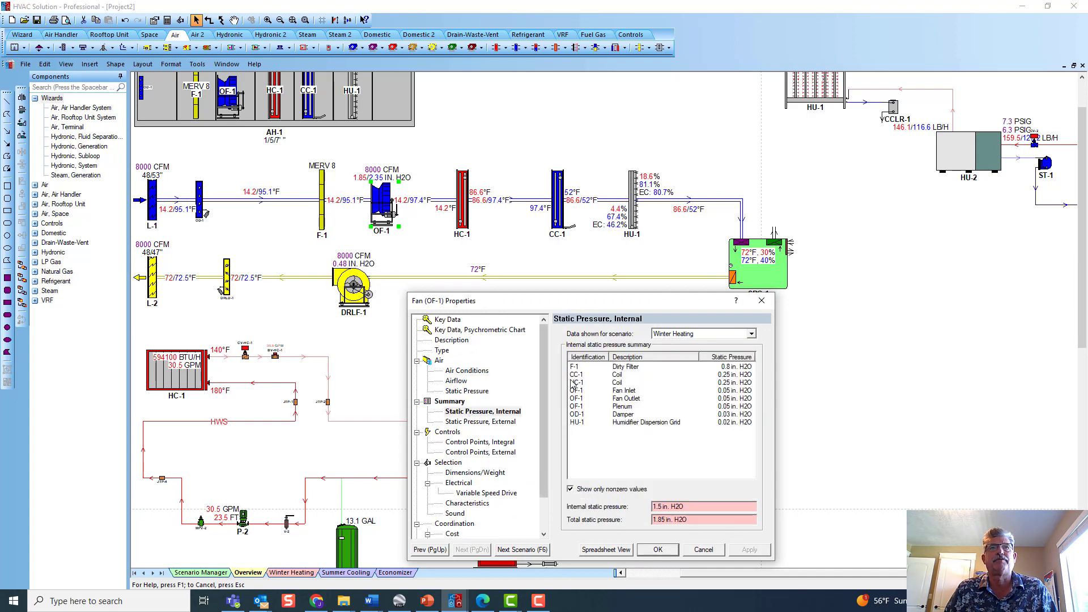
{"action": "left_click", "coordinate": [507, 423]}
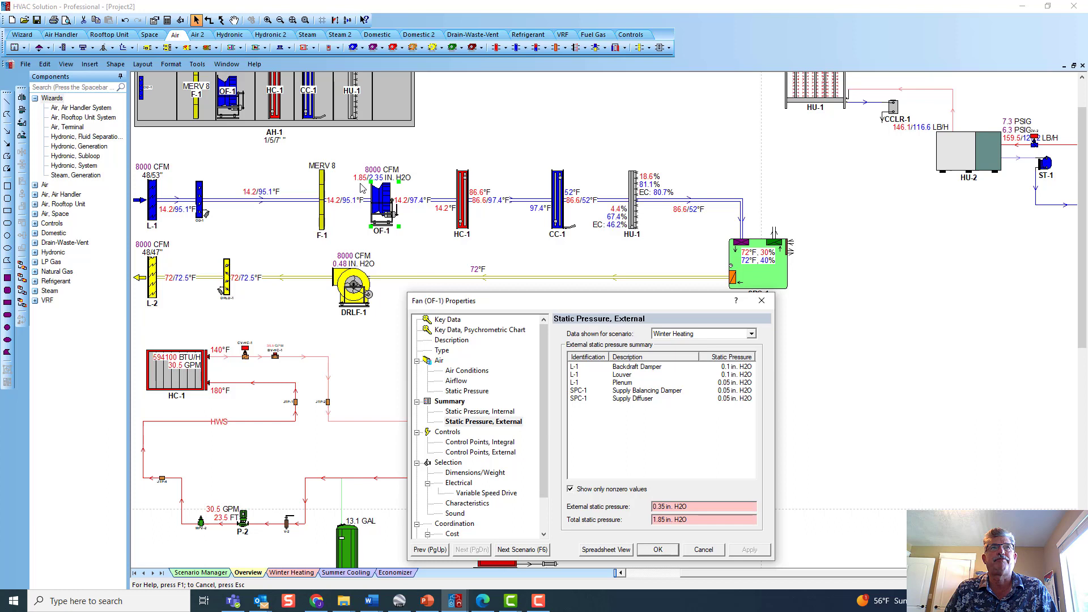
{"action": "left_click", "coordinate": [751, 334]}
{"action": "left_click", "coordinate": [742, 356]}
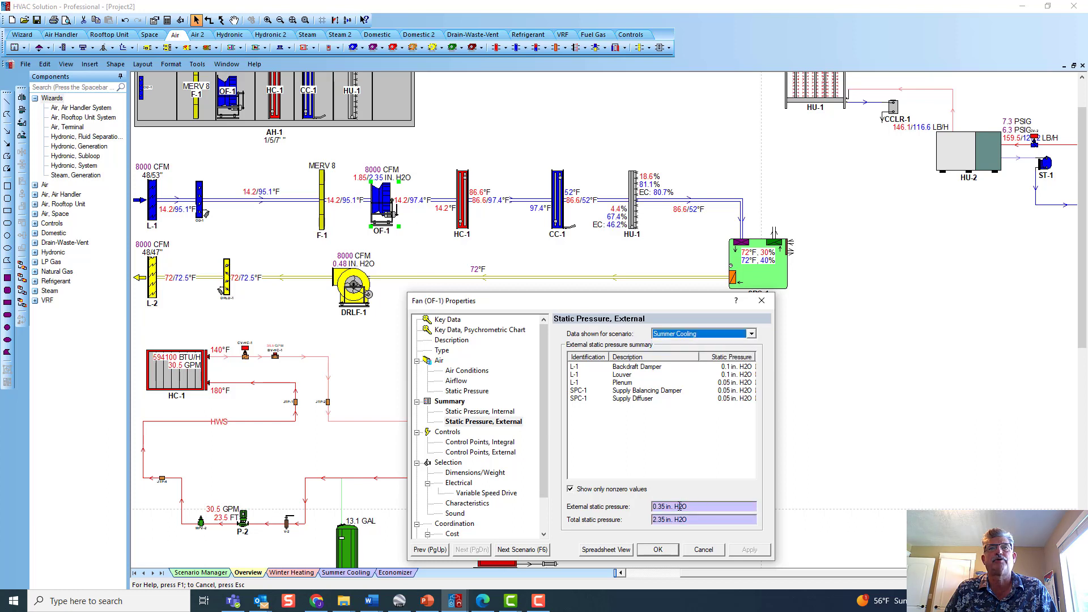
{"action": "left_click", "coordinate": [658, 550]}
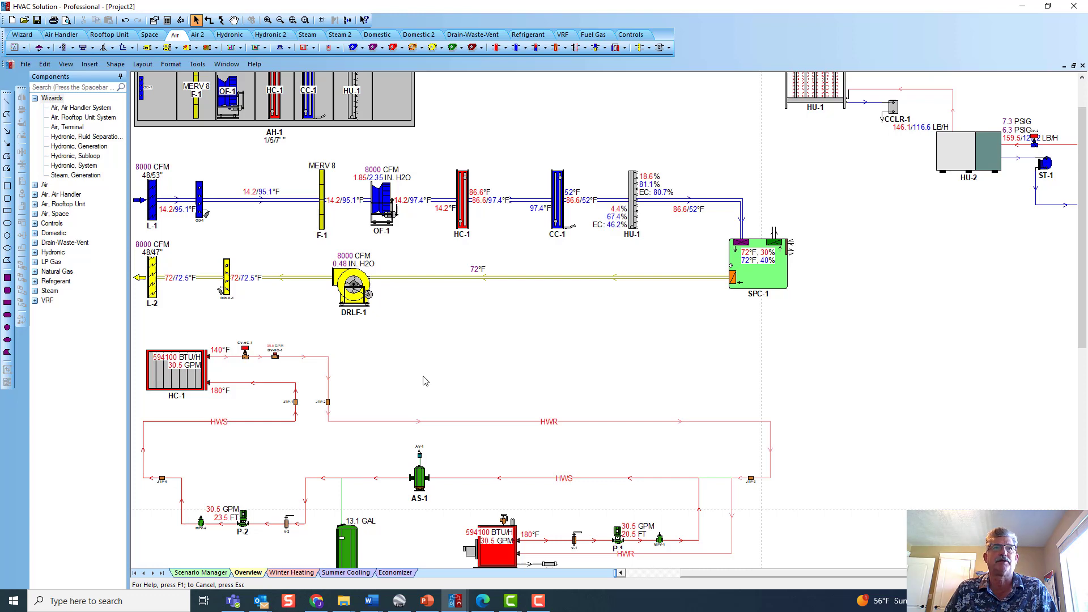
- Zoom out and nudge the canvas to frame the whole system, including boilers B-1 and B-2
{"action": "scroll", "coordinate": [449, 371], "scroll_direction": "down", "scroll_amount": 3}
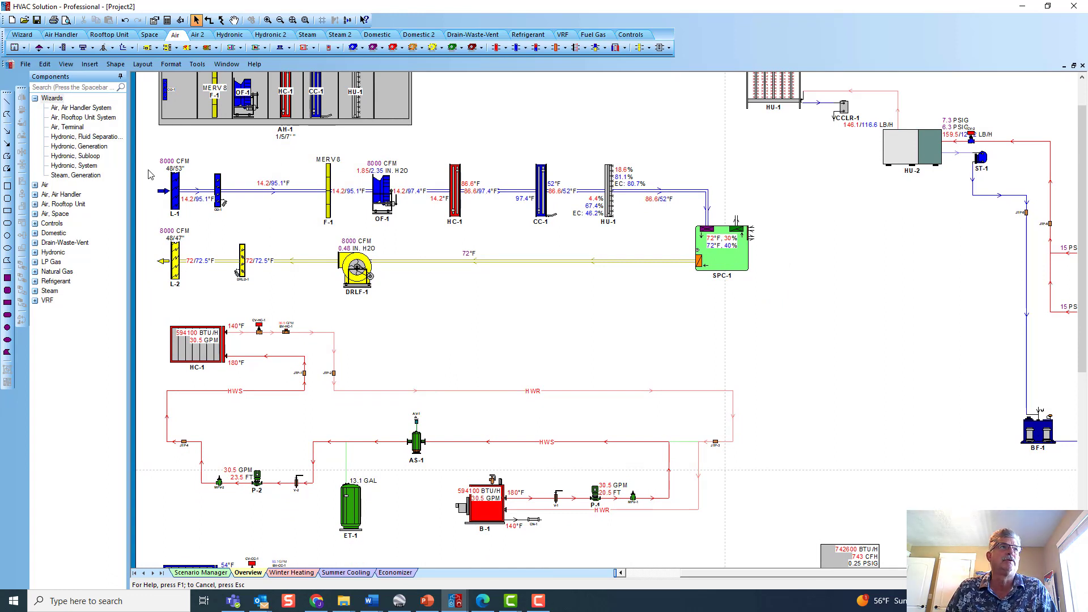
{"action": "scroll", "coordinate": [405, 253], "scroll_direction": "down", "scroll_amount": 3}
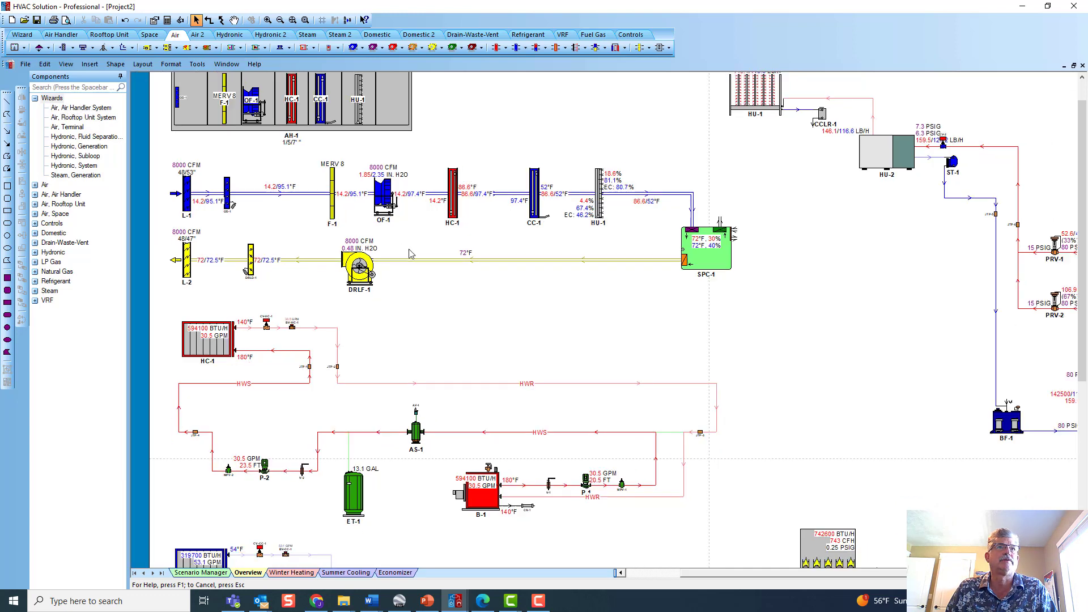
{"action": "scroll", "coordinate": [414, 271], "scroll_direction": "down", "scroll_amount": 1}
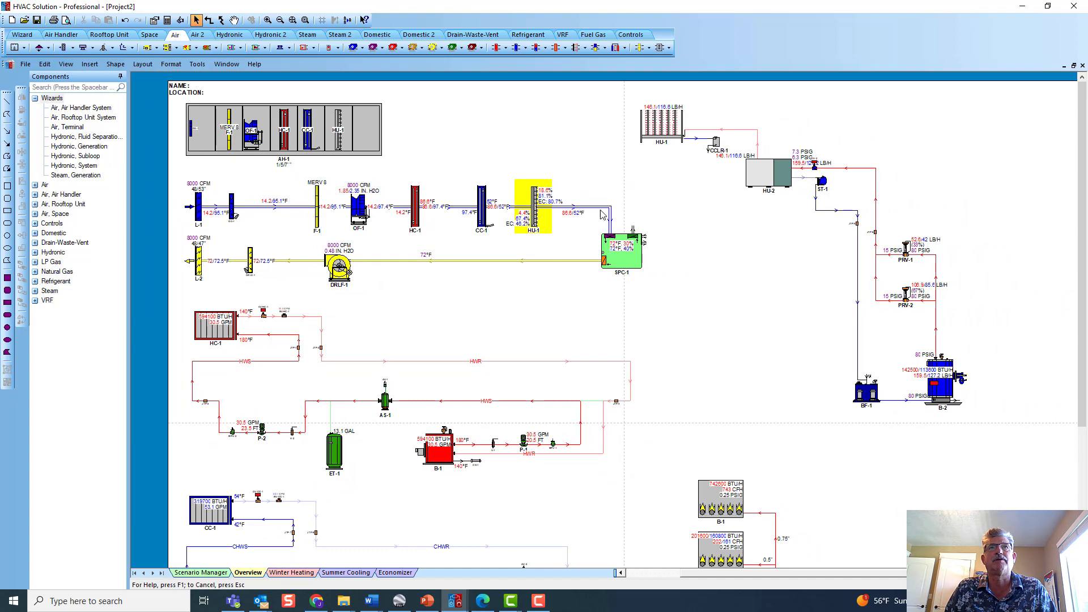
{"action": "scroll", "coordinate": [724, 196], "scroll_direction": "down", "scroll_amount": 1}
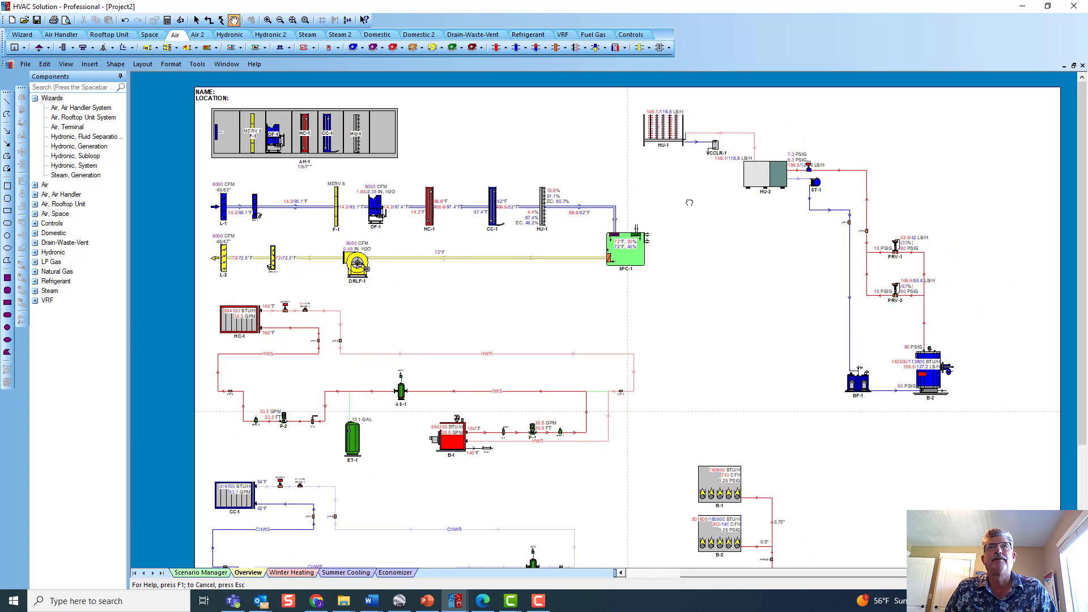
{"action": "scroll", "coordinate": [708, 187], "scroll_direction": "down", "scroll_amount": 1}
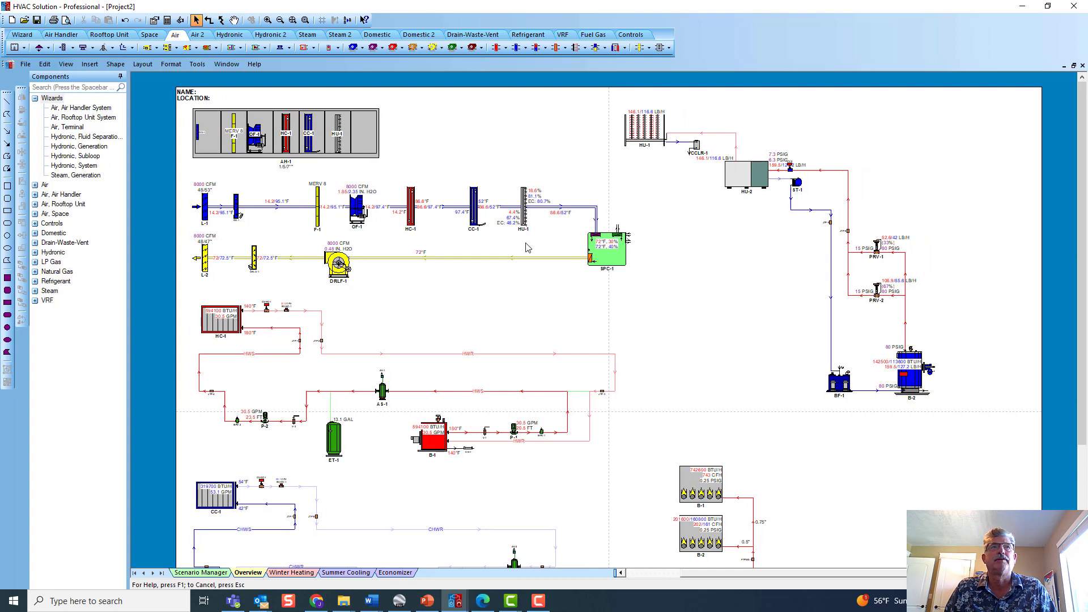
{"action": "left_click_drag", "start_coordinate": [493, 306], "coordinate": [468, 296]}
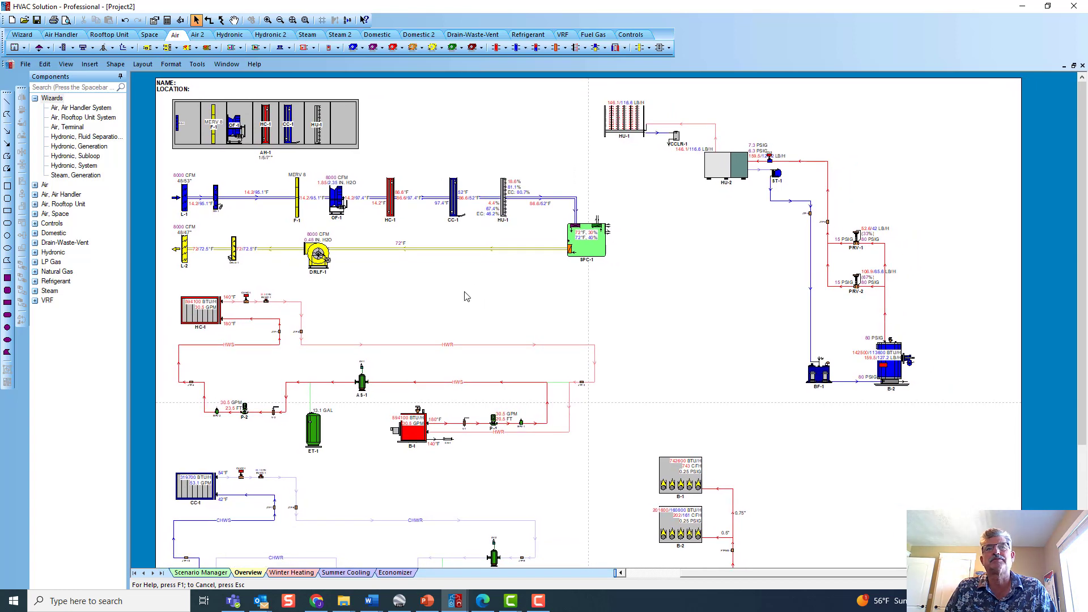